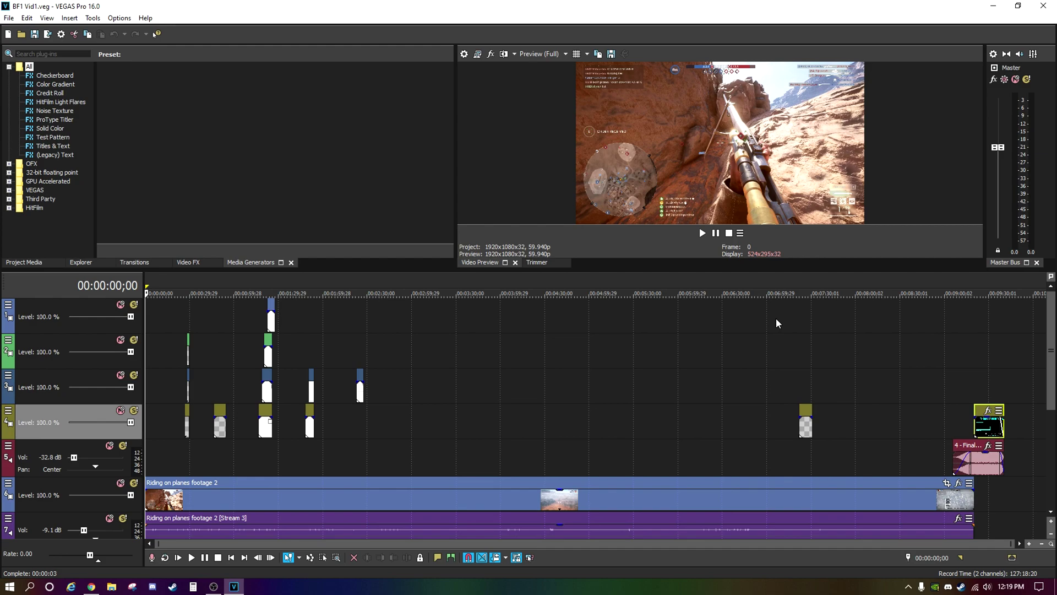
Step: Select the project's full duration on the timeline as the render region and open the Render As dialog
double_click(1004, 288)
click(8, 18)
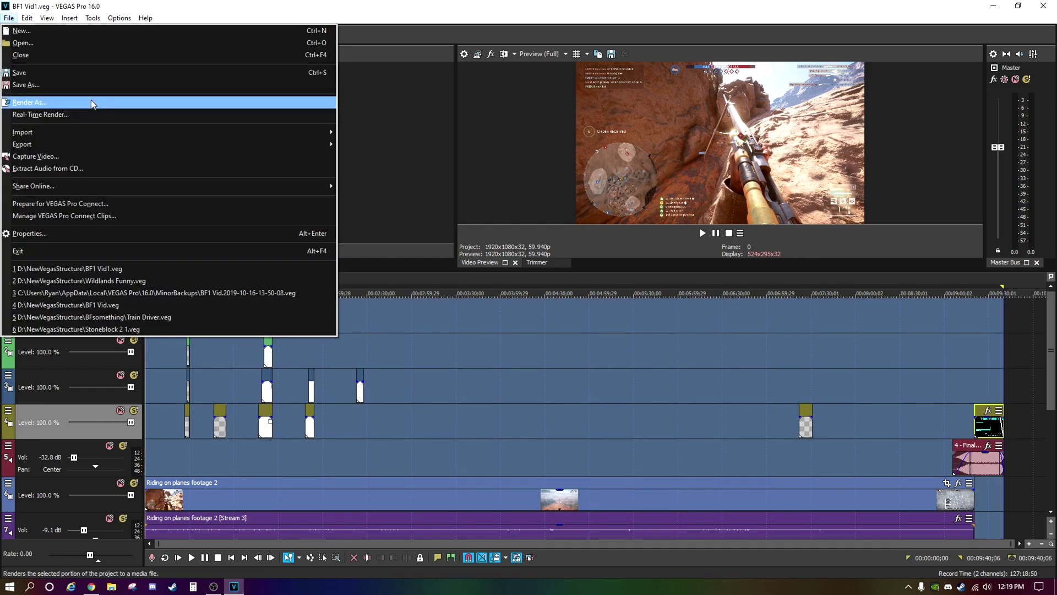
click(92, 103)
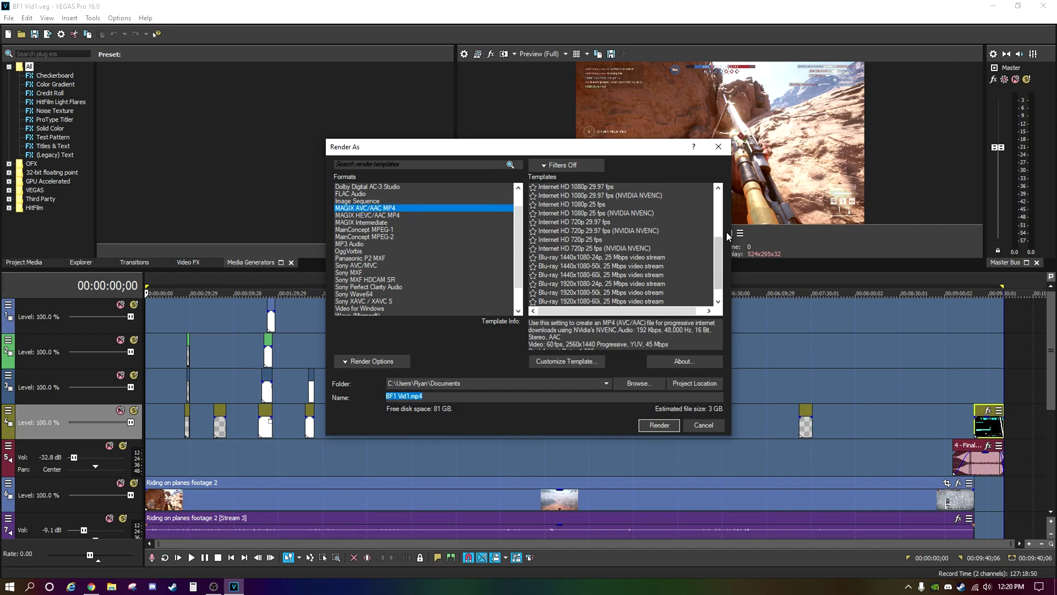
click(582, 361)
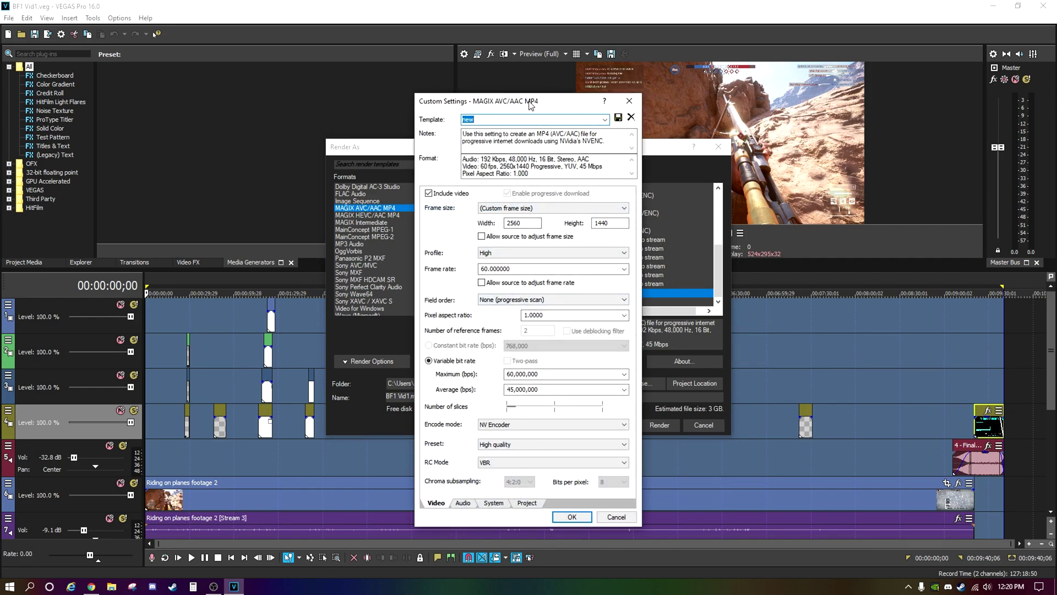
drag(530, 104, 358, 90)
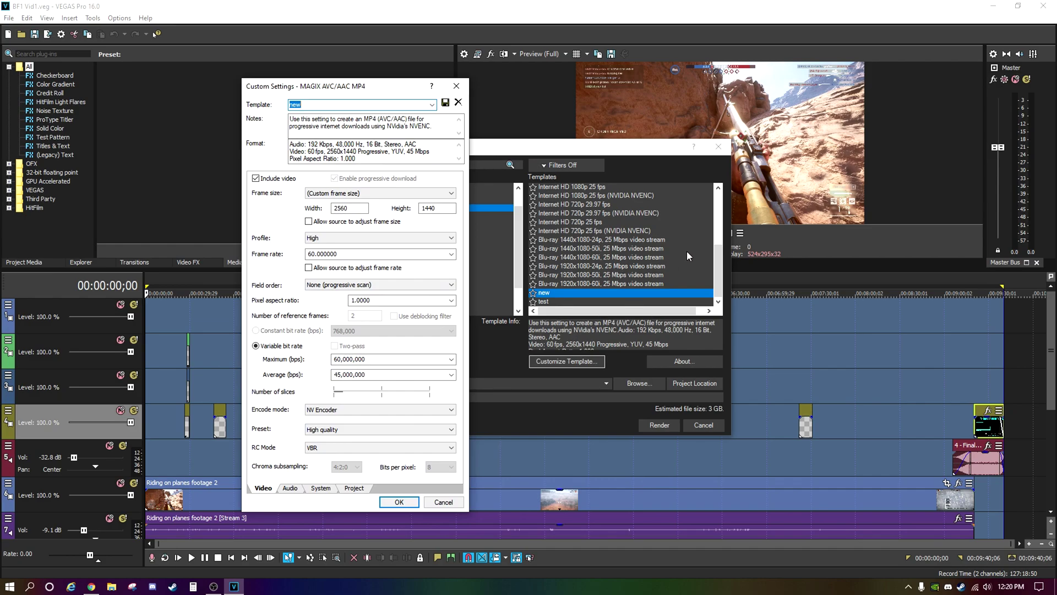
click(456, 86)
Step: Look through the MAGIX AVC/AAC MP4 render templates and open the custom settings of the template "new"
scroll(709, 205, up, 5)
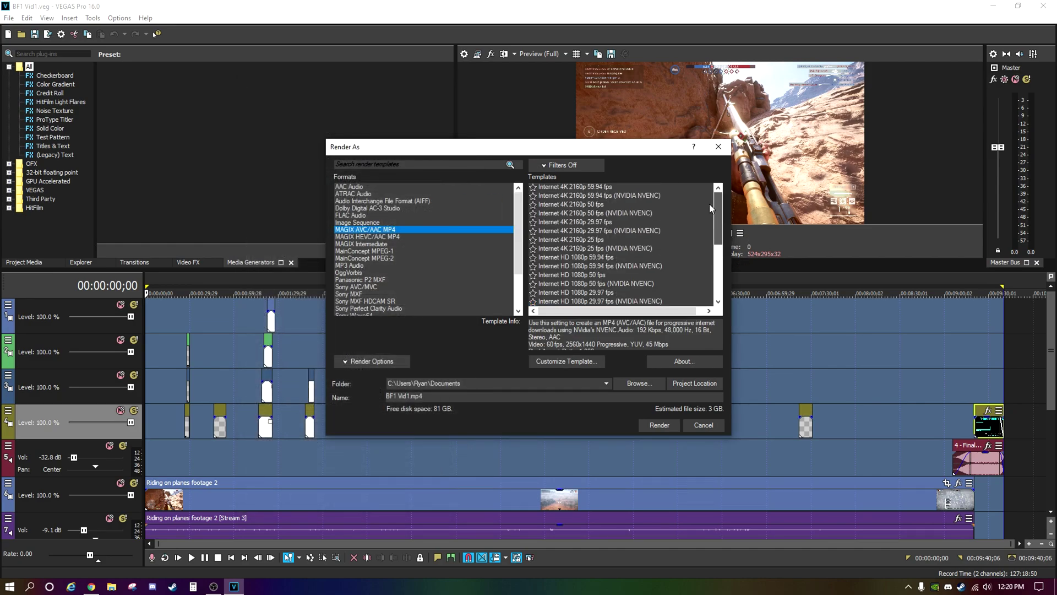
drag(718, 195, 716, 250)
click(572, 363)
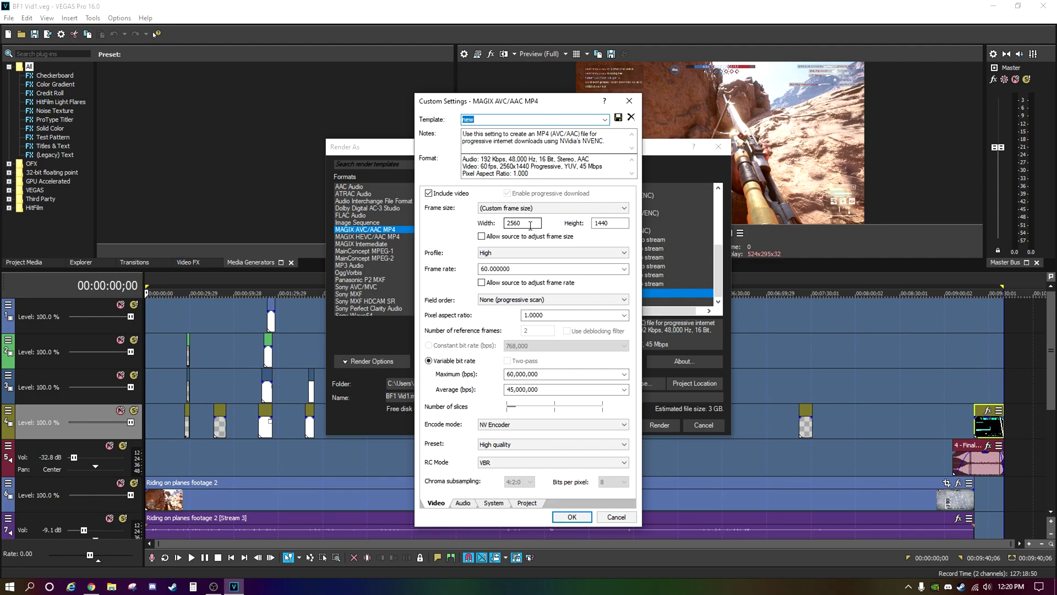
Step: Examine the template's video settings, including frame height, profile, average bit rate and encode mode
click(610, 223)
click(549, 253)
click(549, 253)
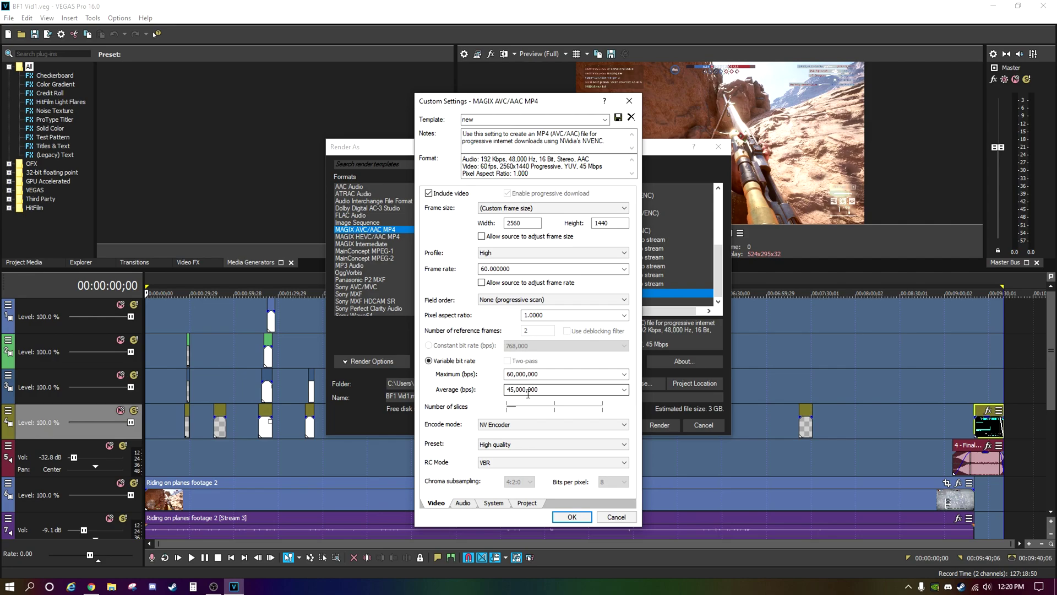
click(624, 389)
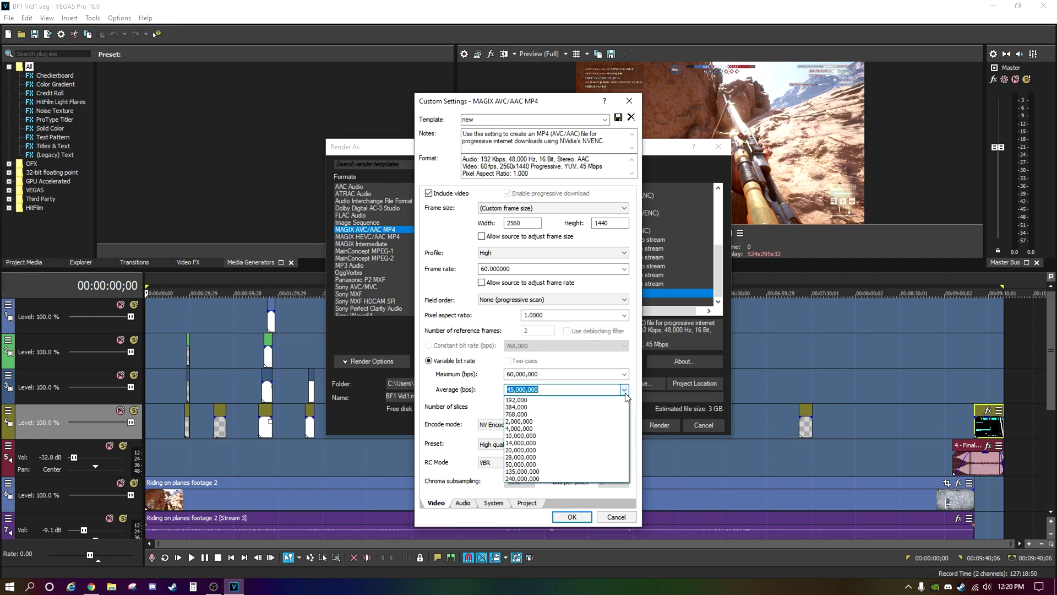
click(625, 390)
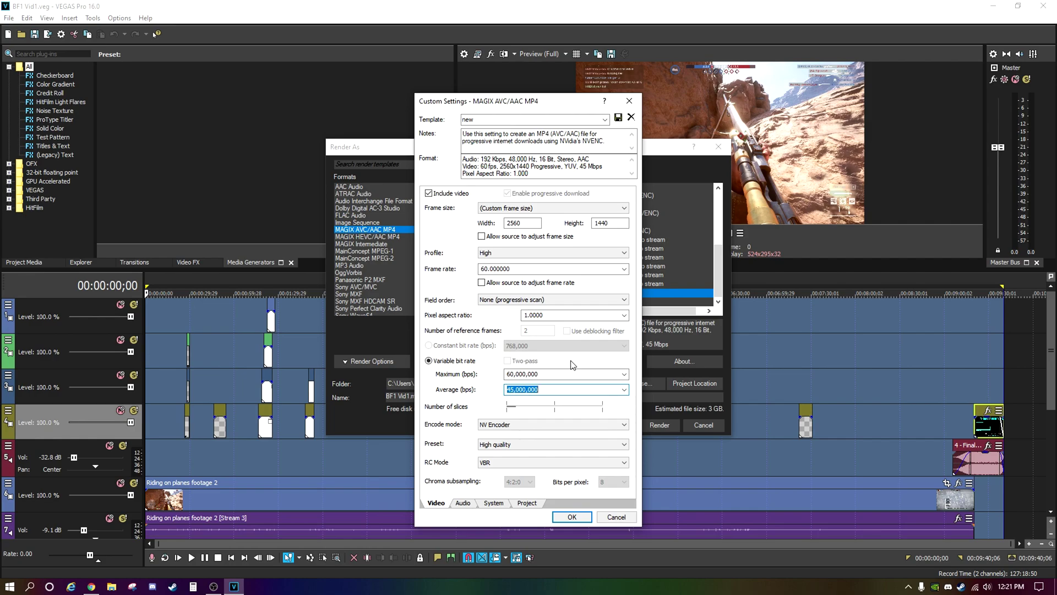
click(509, 424)
click(508, 425)
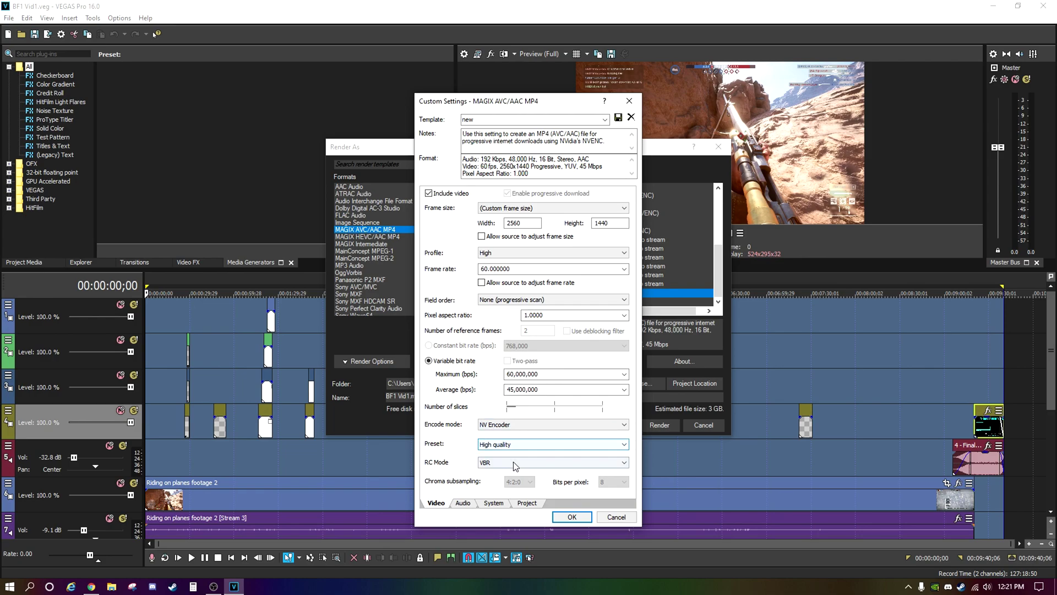
Step: Examine the template's audio, system and project settings, return to the video settings and accept the custom settings
click(467, 503)
click(494, 503)
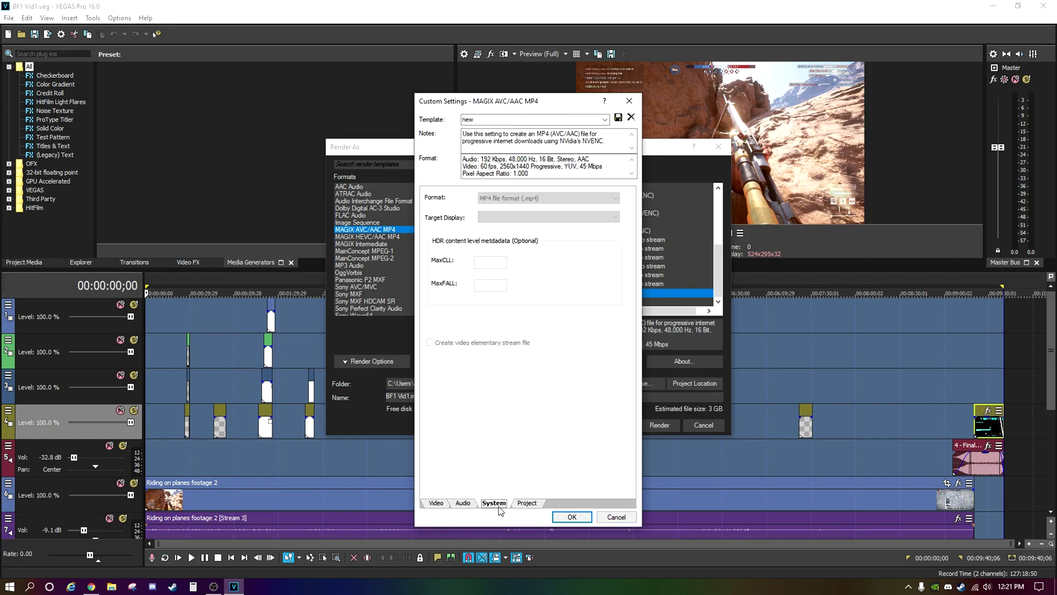
key(Right)
click(462, 503)
key(Right)
key(Left)
key(Left)
key(Right)
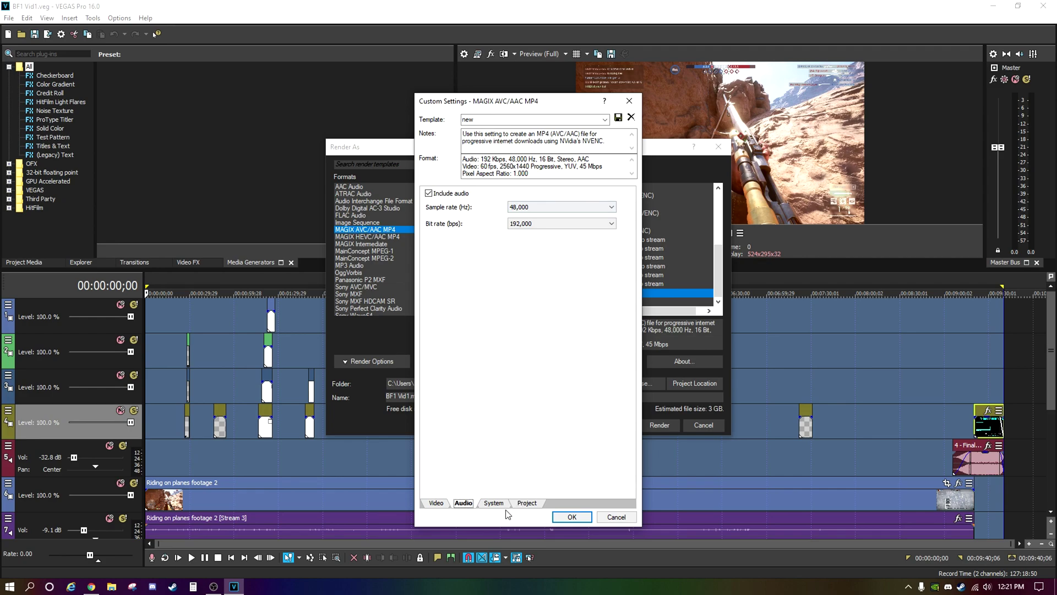
click(490, 503)
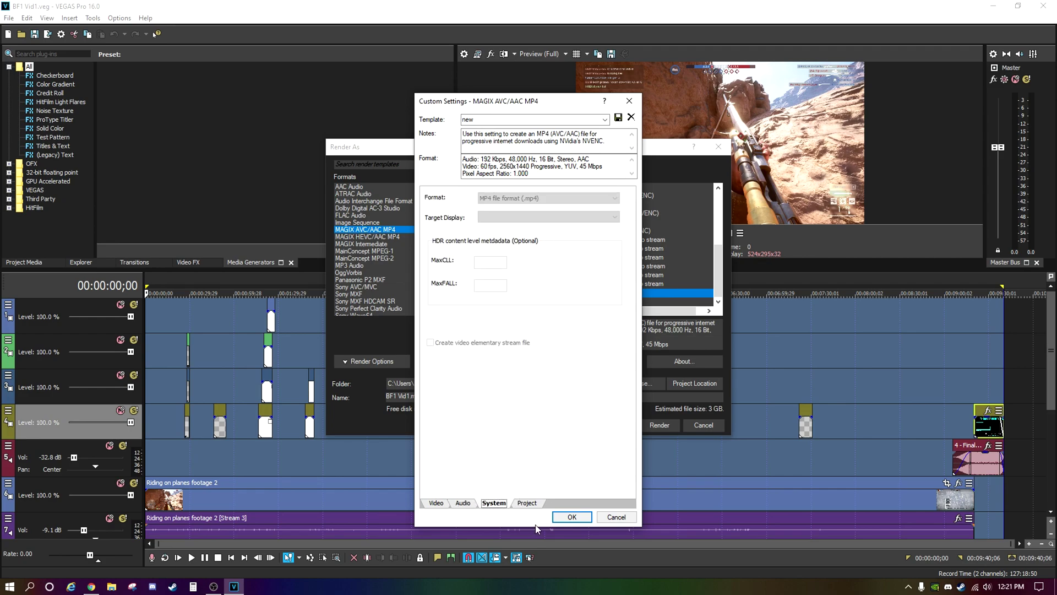
key(Right)
click(435, 503)
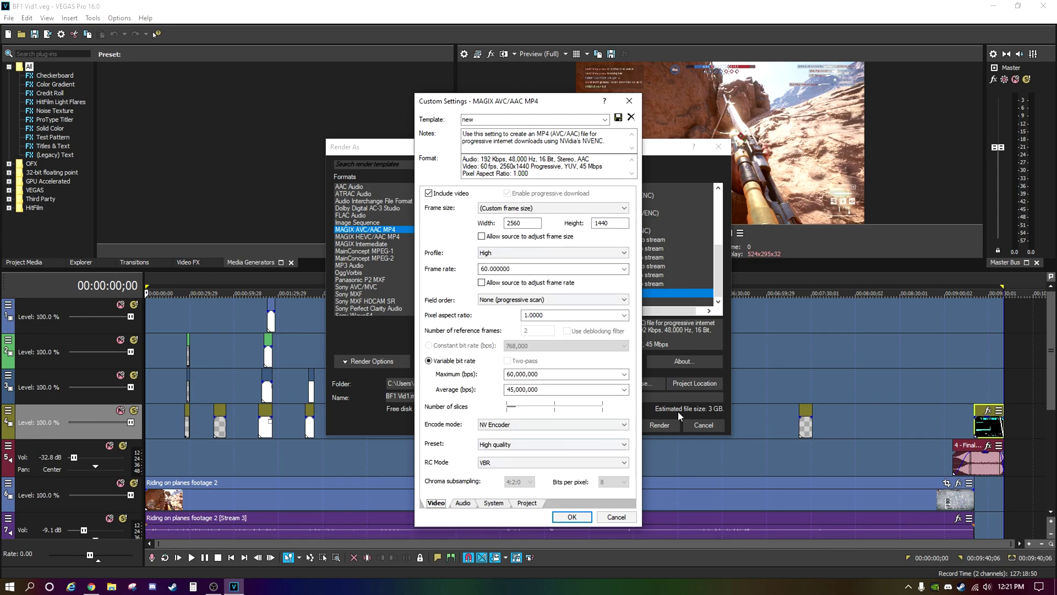
click(571, 517)
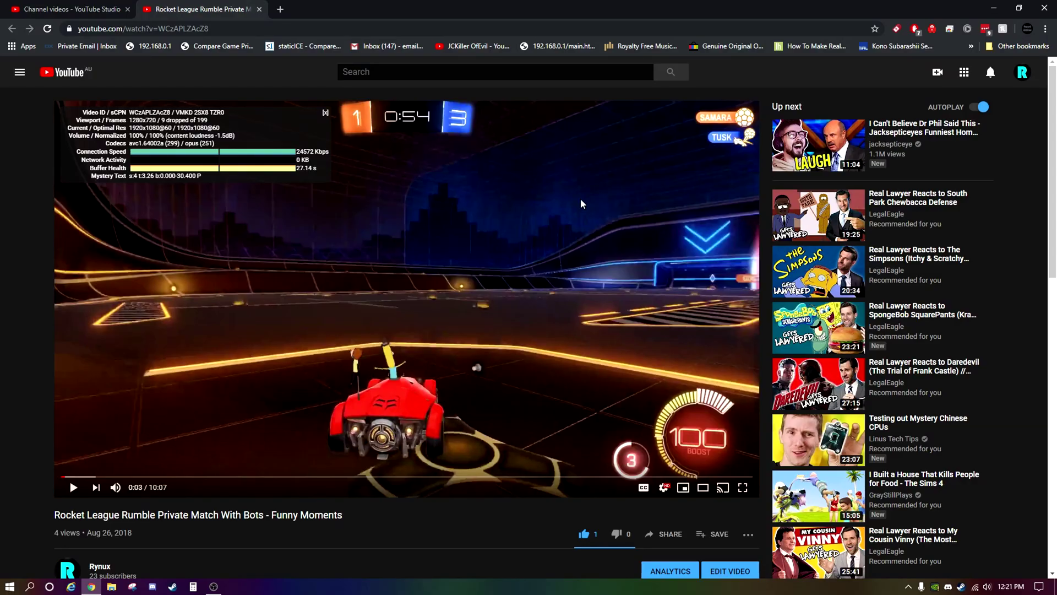
Step: Display the playback quality options of the Rocket League video on YouTube in the browser
click(663, 486)
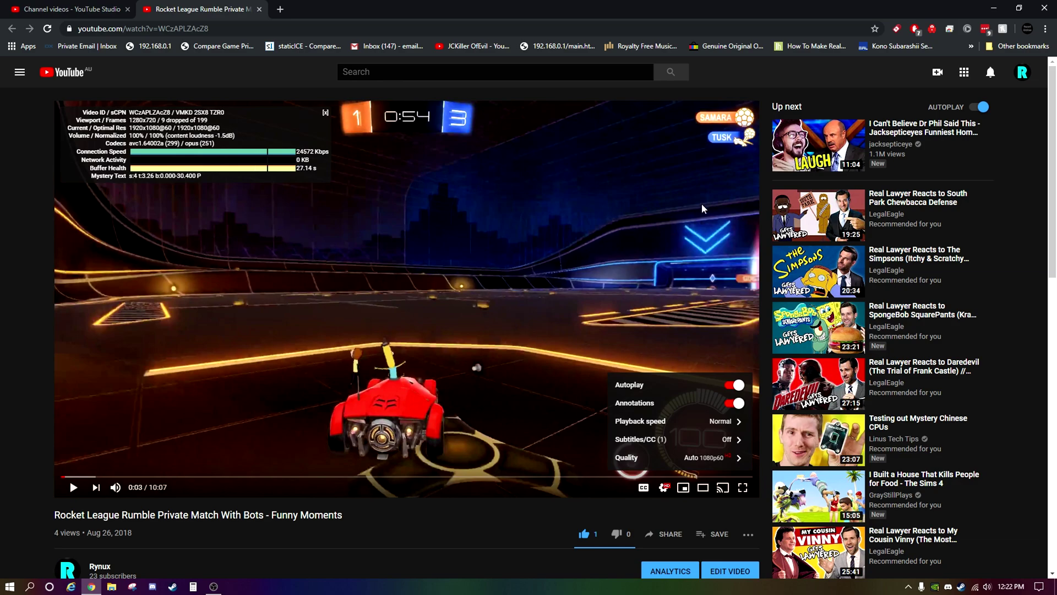
click(639, 457)
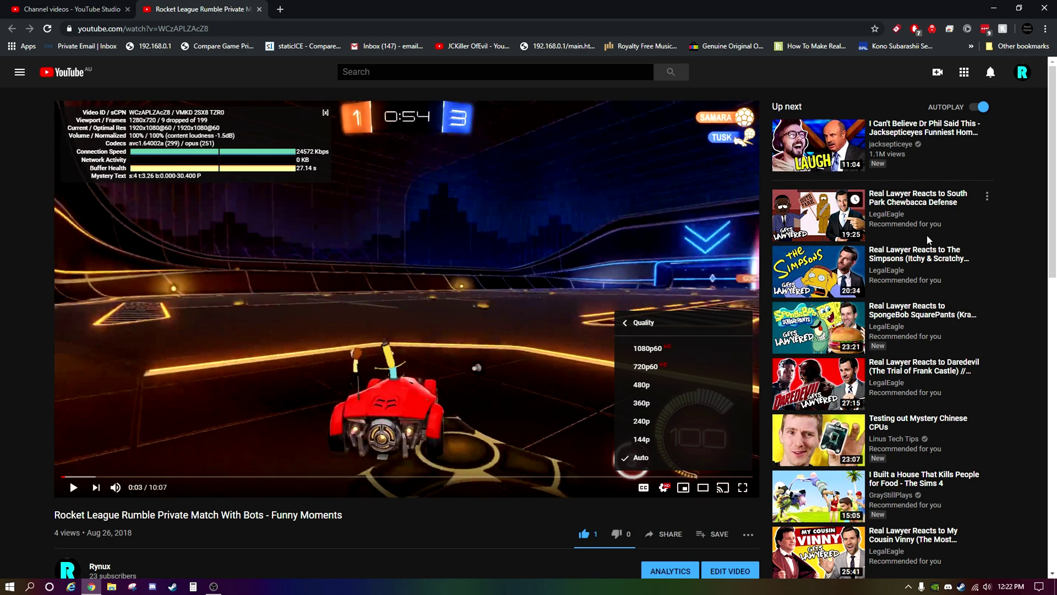
Step: Open the details of "Rocket League Rumble Private Match With Bots - Funny Moments" from the channel's uploads in YouTube Studio
click(1021, 72)
click(955, 188)
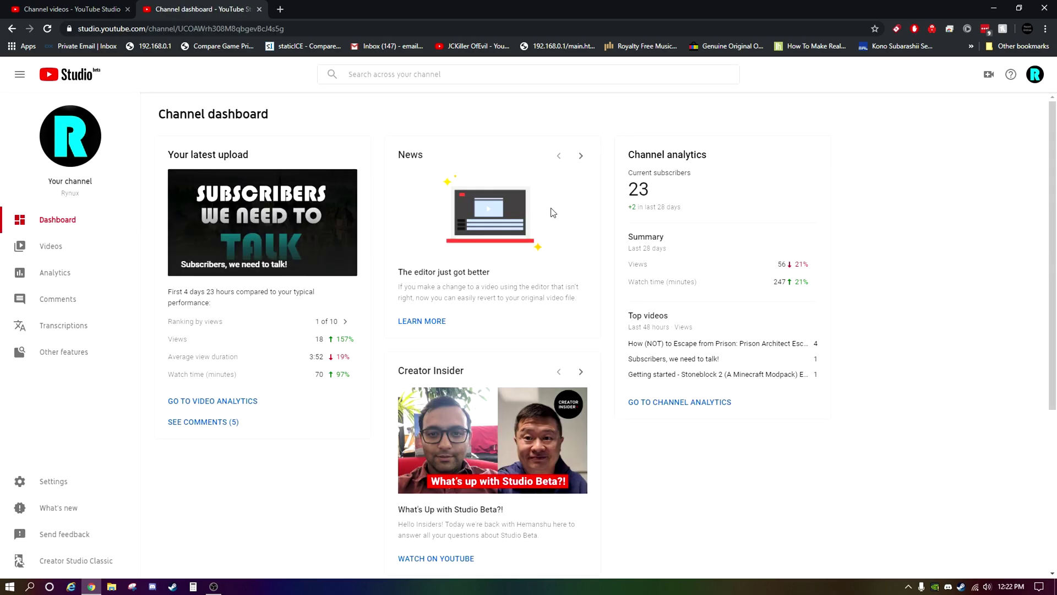
click(70, 252)
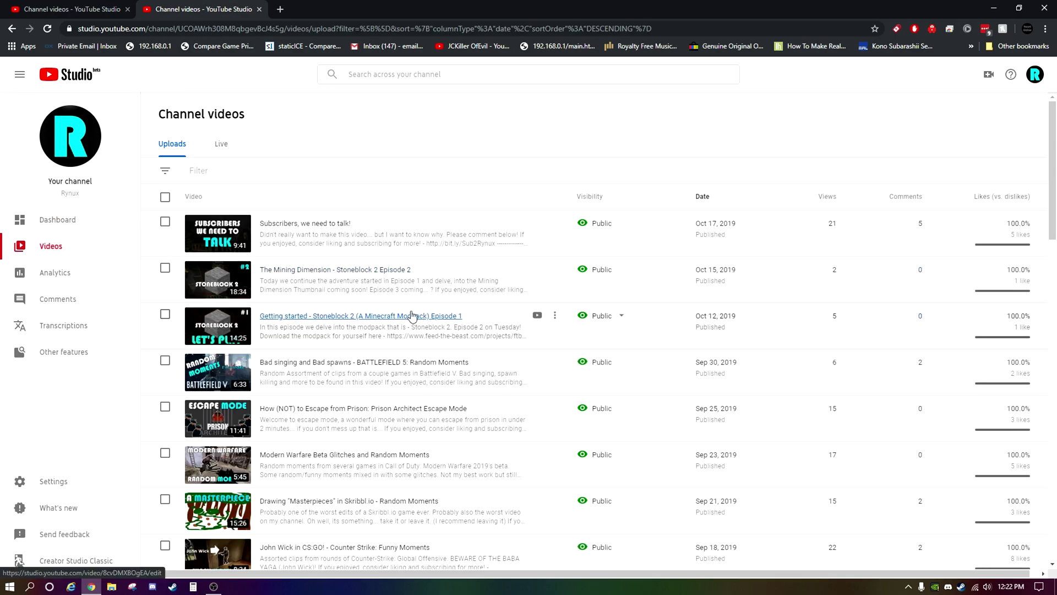
scroll(332, 373, down, 15)
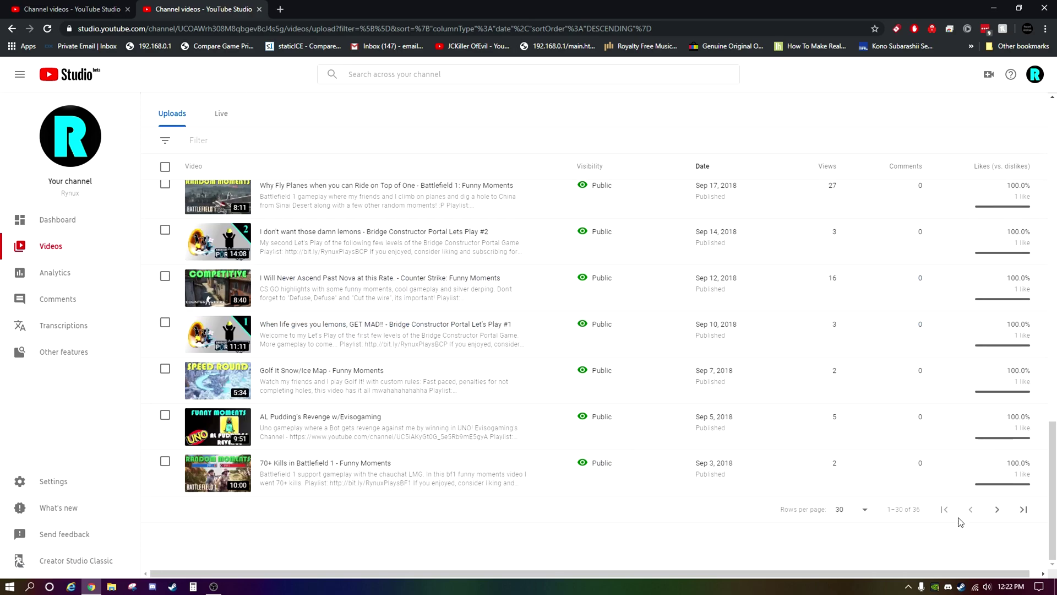
click(991, 507)
click(286, 362)
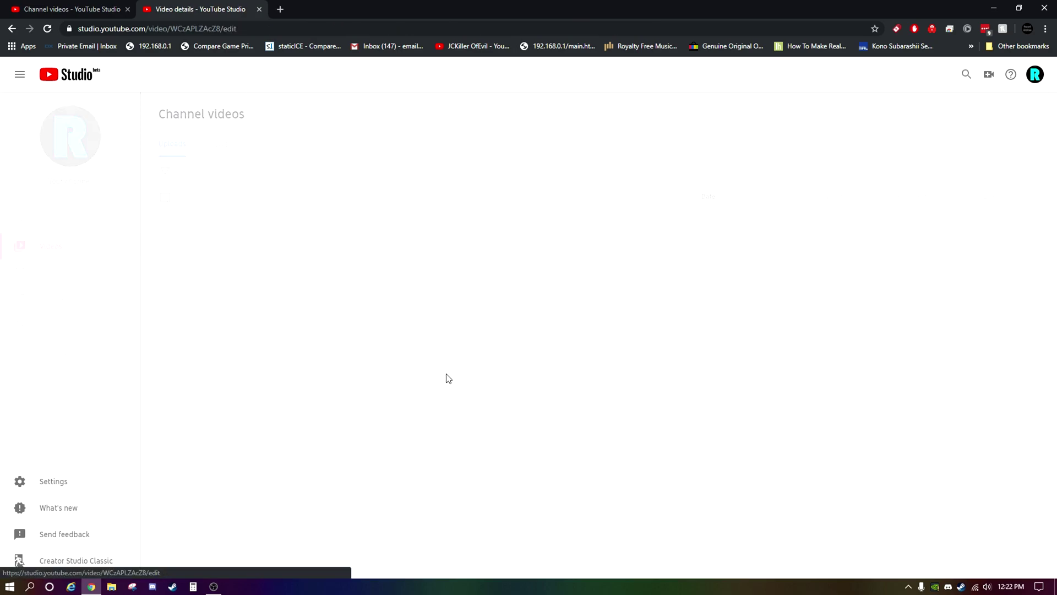
Step: Open the video's blur feature from the video editor and save the video for reprocessing without adding any blur
click(51, 303)
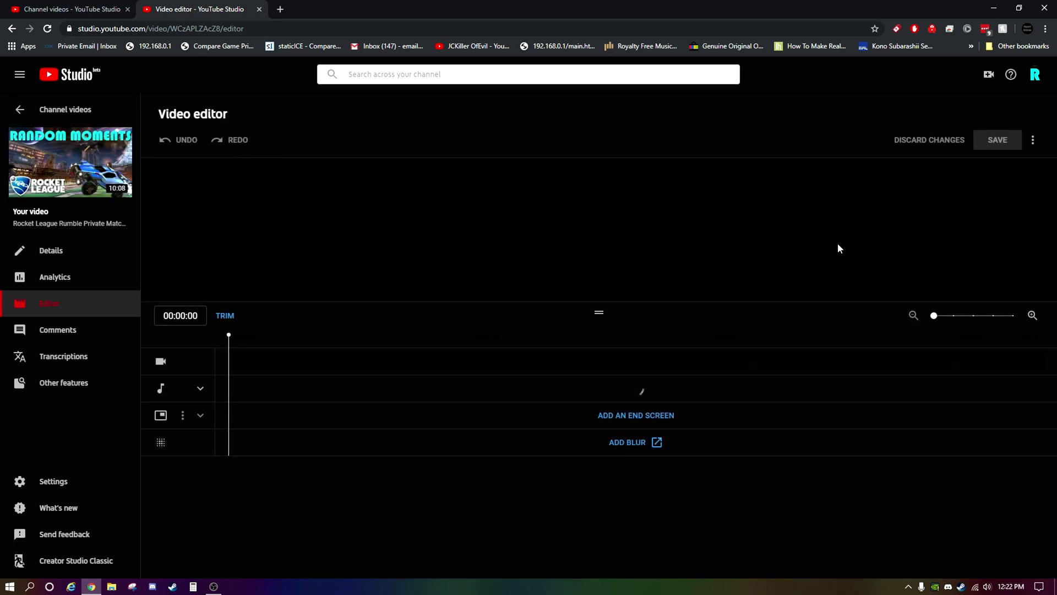
click(634, 442)
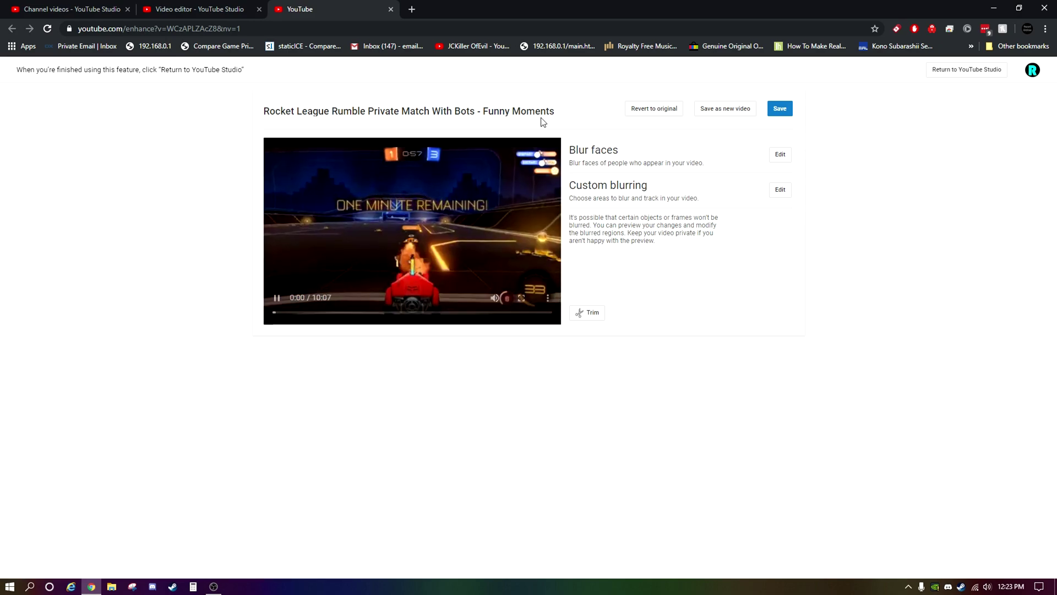
click(779, 109)
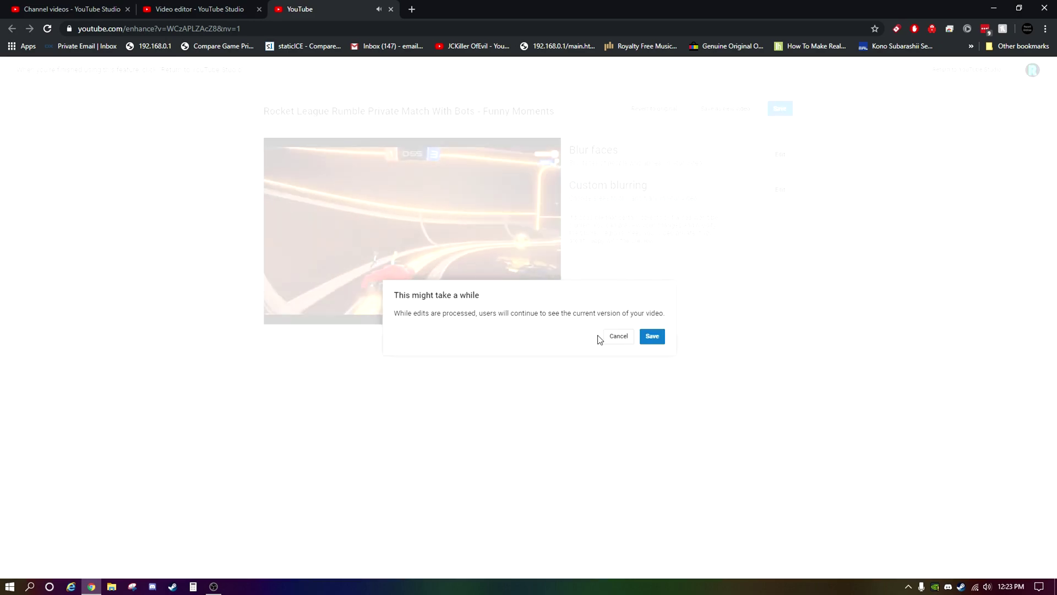
click(652, 336)
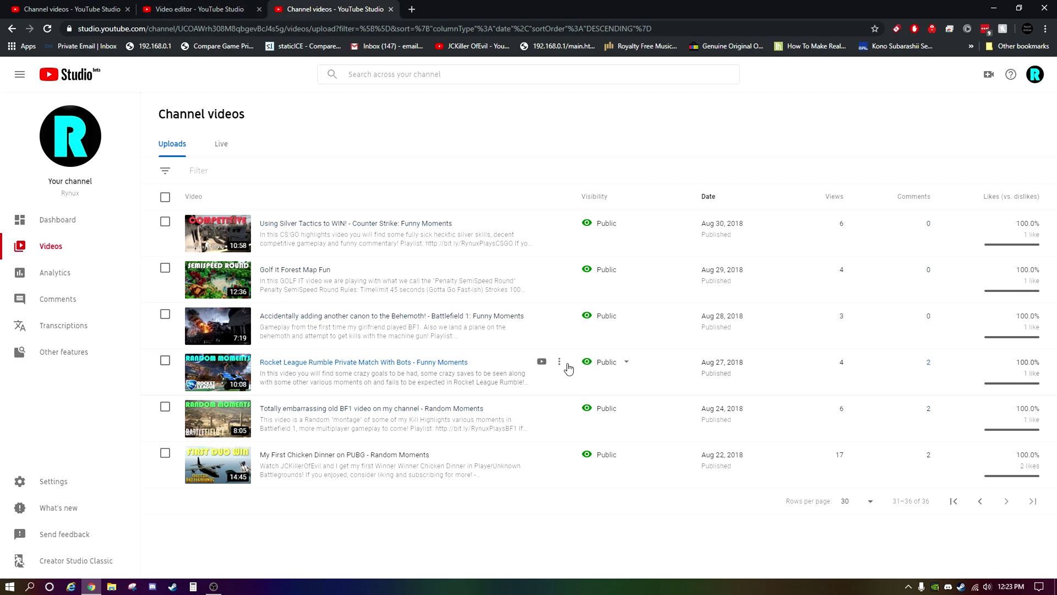
Step: Open the Rocket League video's watch page on YouTube from the channel videos list
click(540, 363)
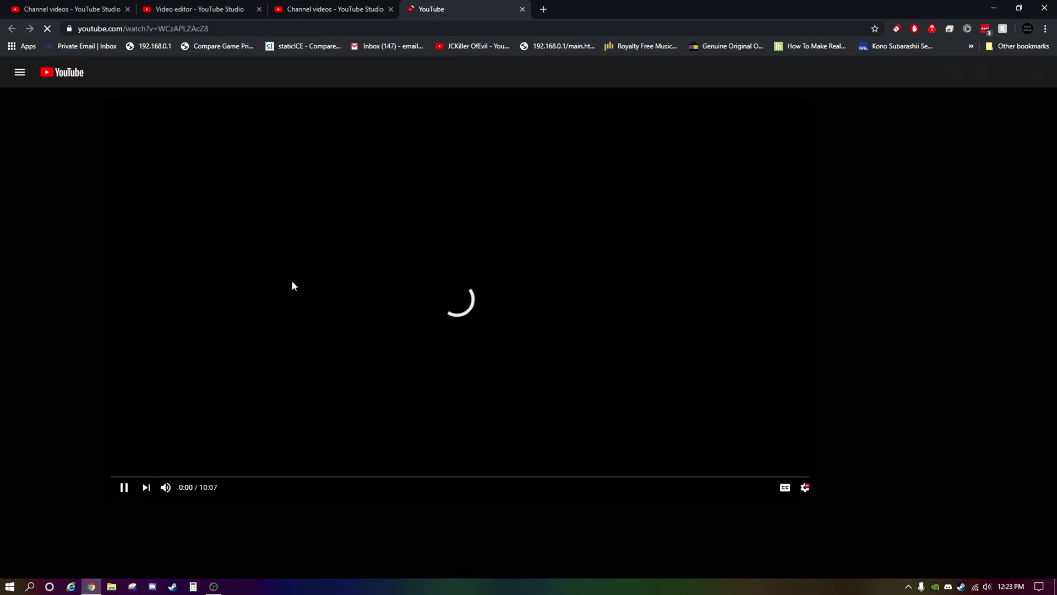